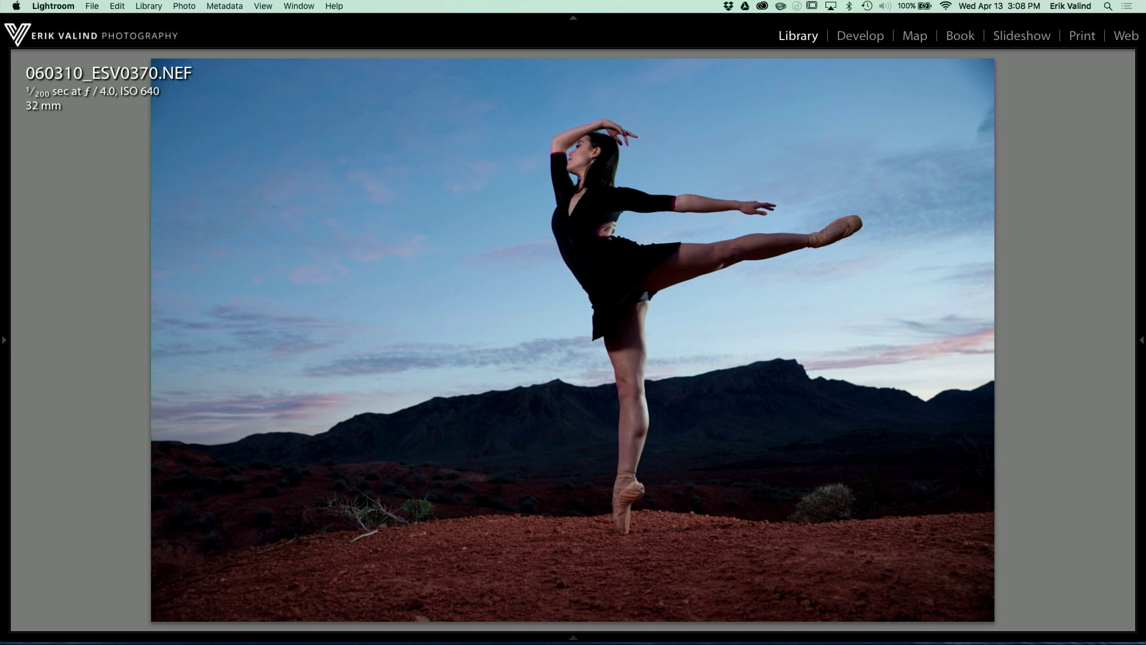
- Step back through two earlier dancer photos in Loupe view, then return to Grid view
key(Left)
key(Left)
key(Left)
key(Left)
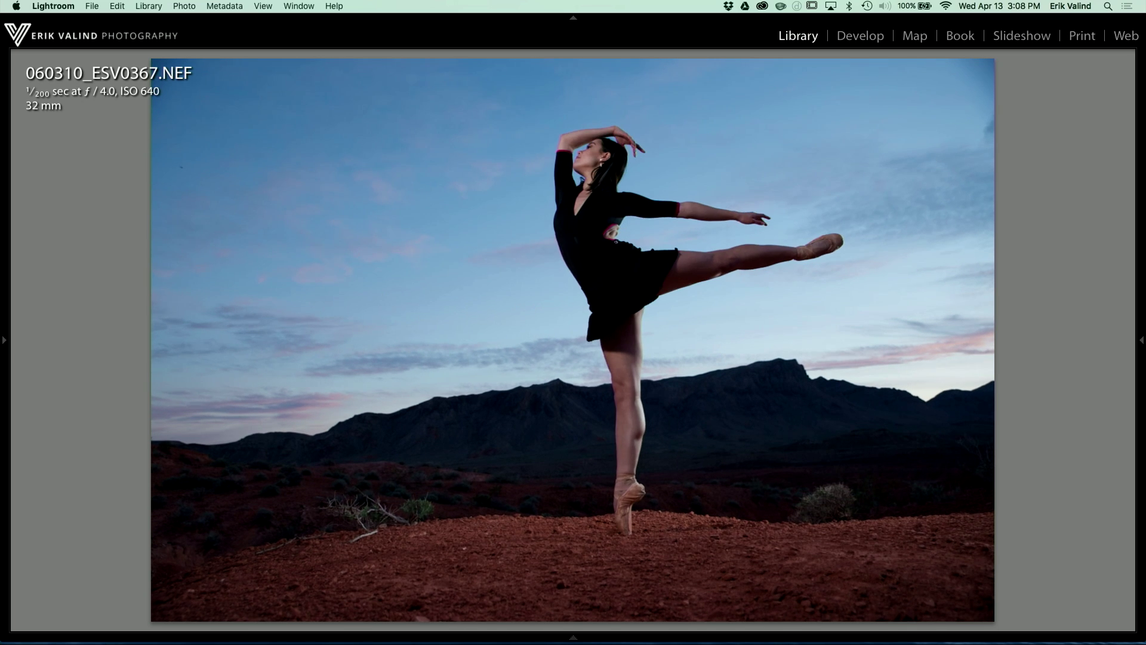
key(Left)
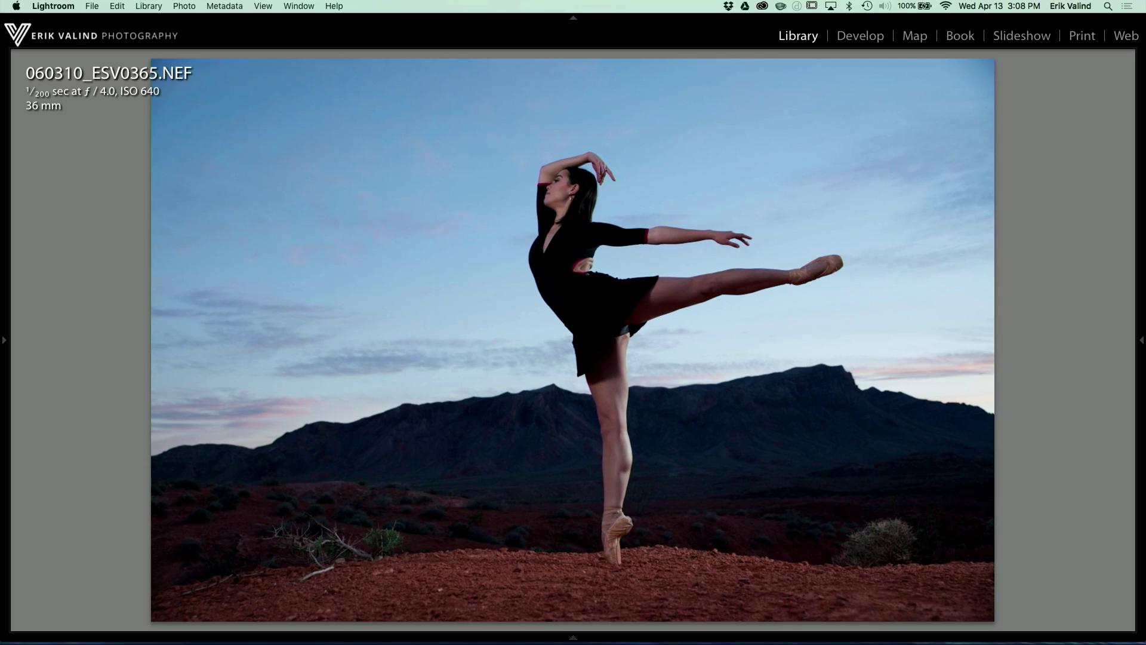
key(g)
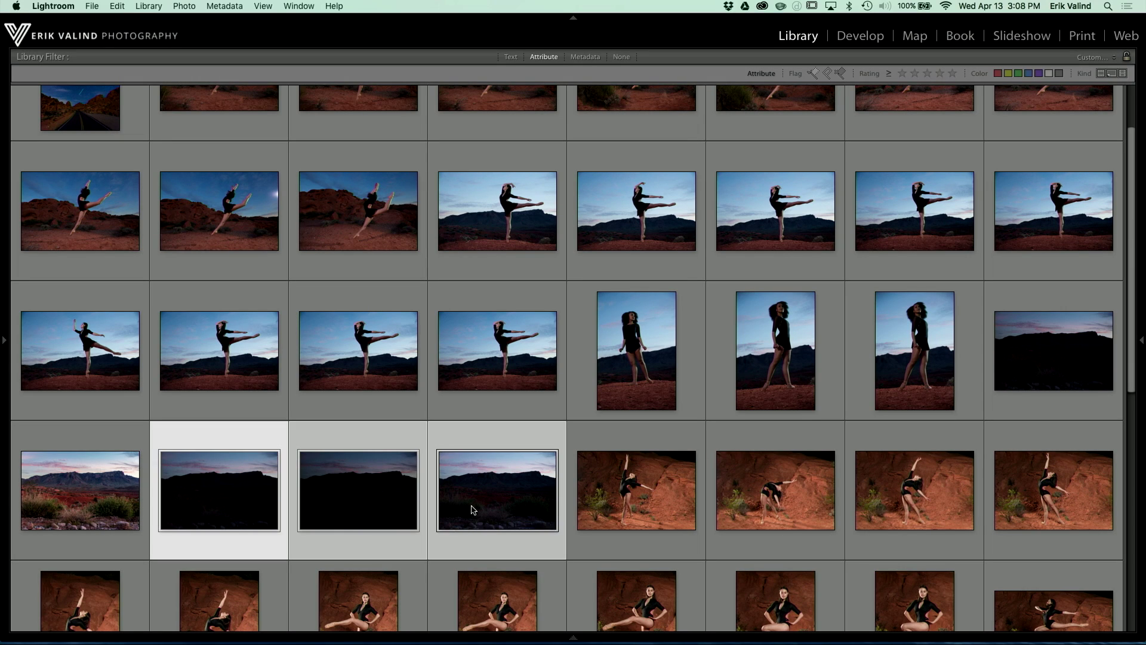
- Compare the three dark dusk landscape exposures in Survey view, then return to Grid
key(n)
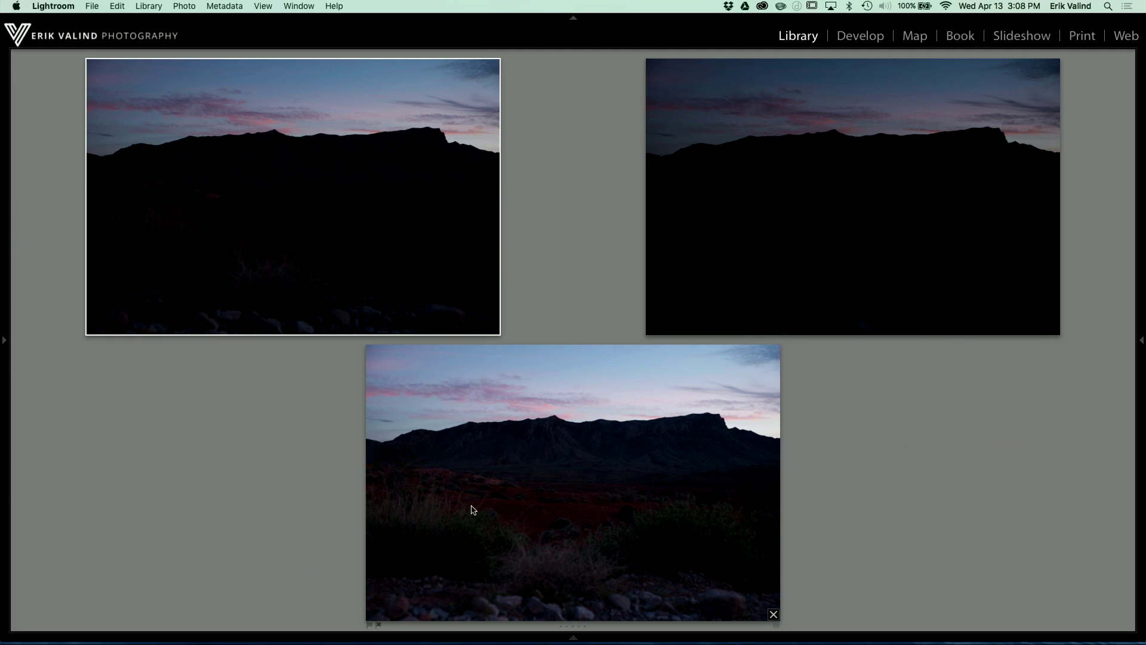
key(g)
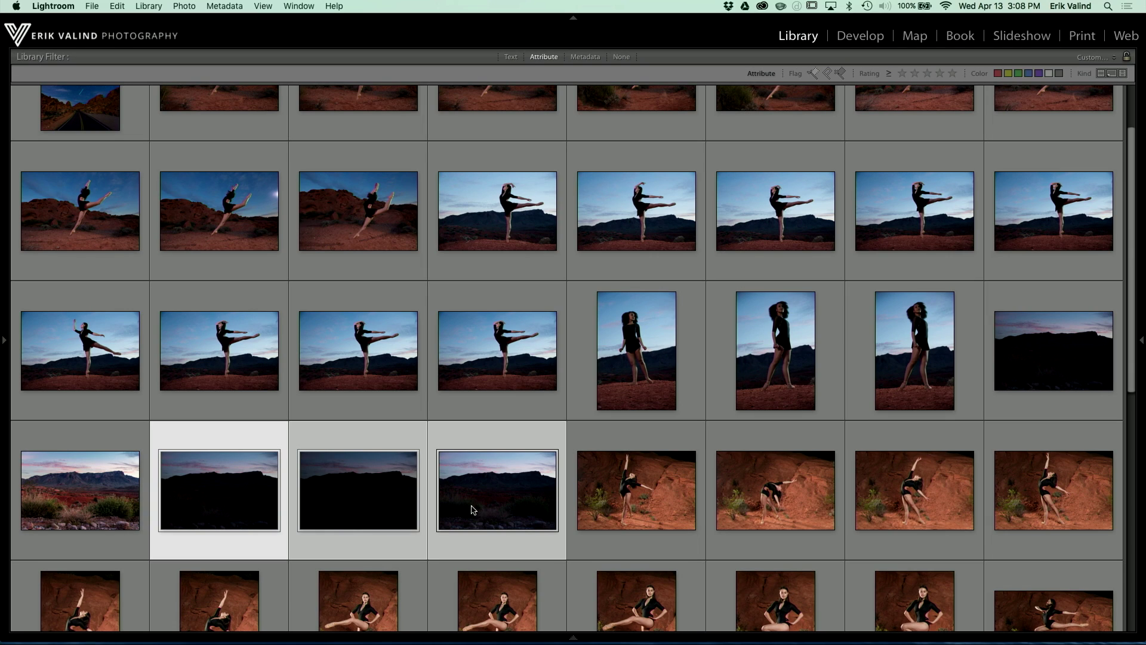
right_click(493, 508)
mouse_move(532, 383)
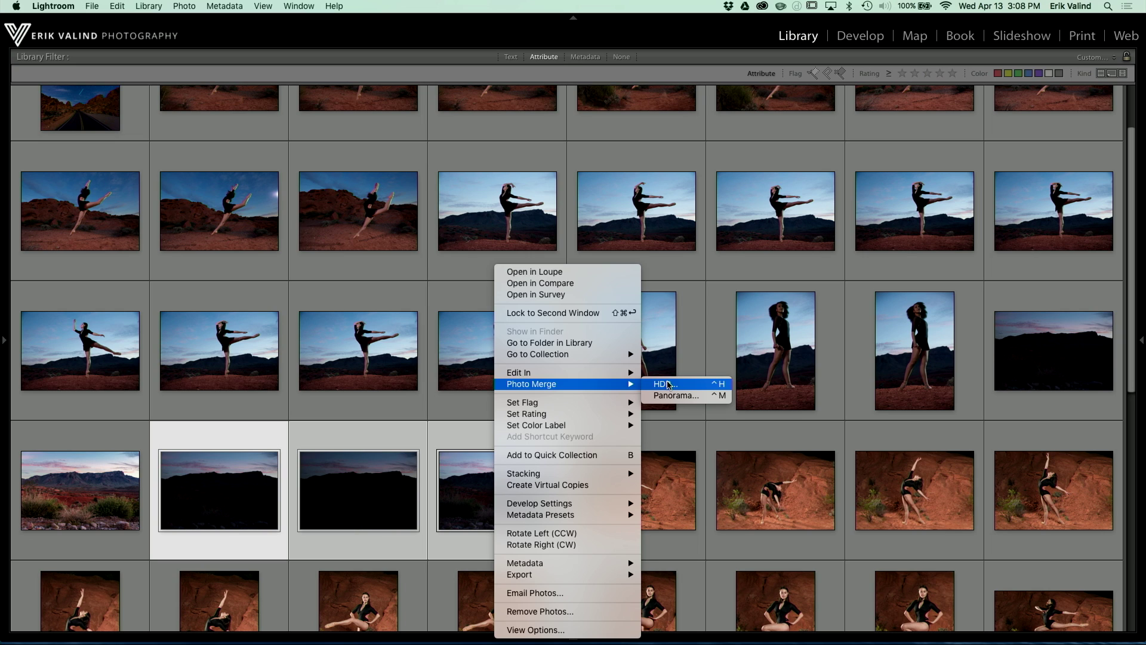
- Run a headless Photo Merge HDR of the three bracketed exposures, skipping the preview dialog
key(shift)
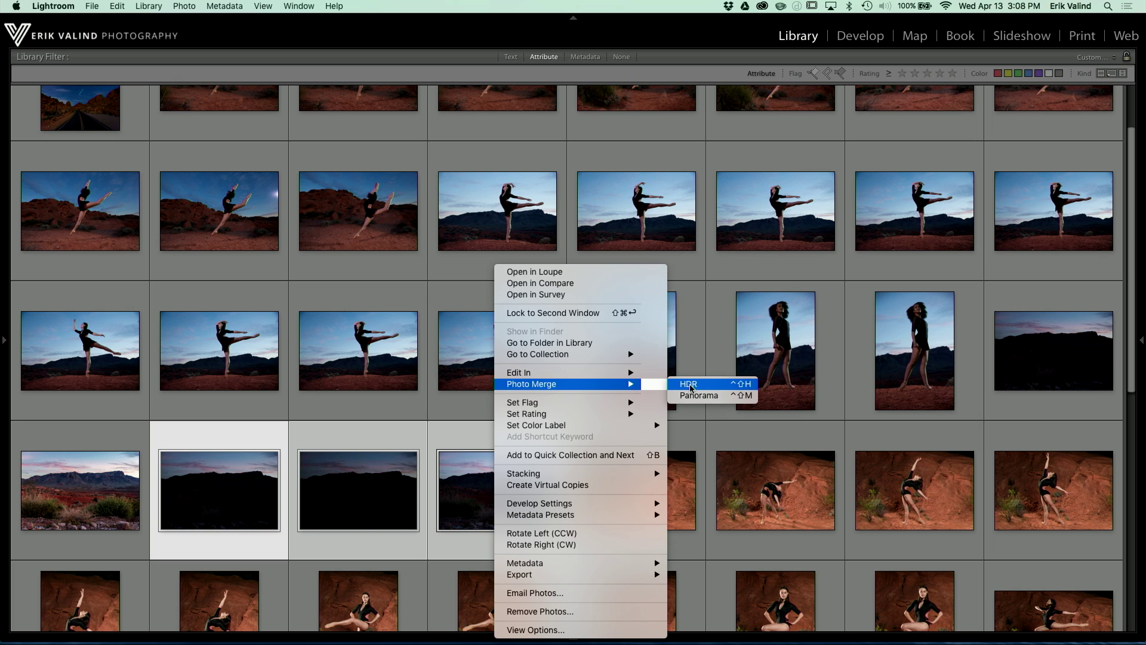
shift+click(691, 388)
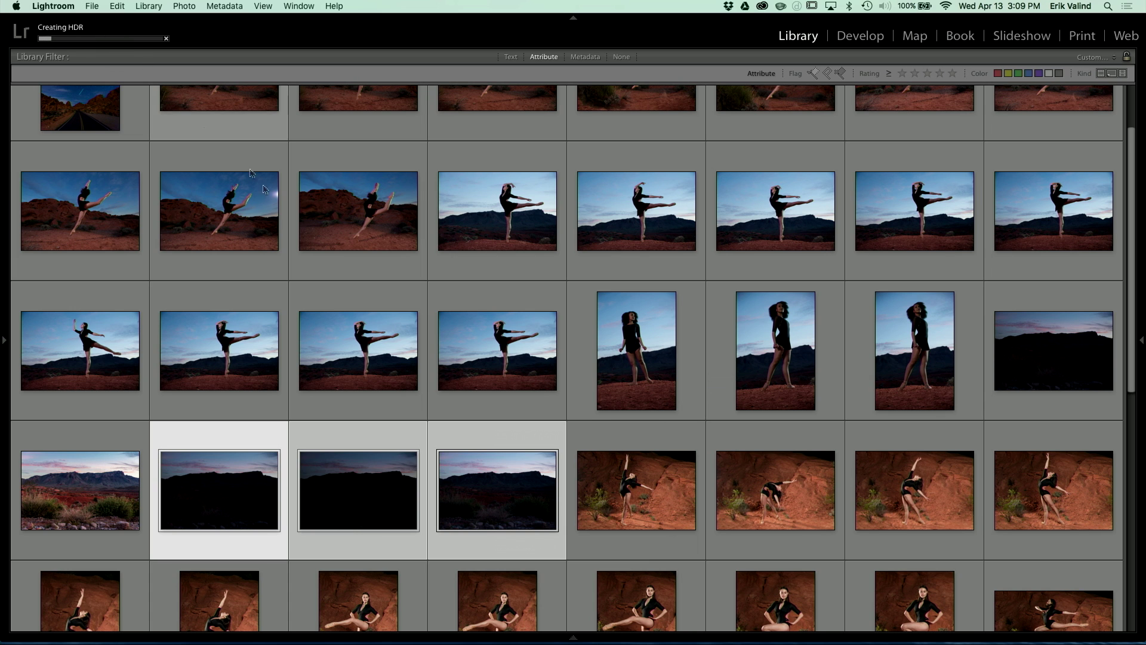
- While the merge runs, preview dancer shots, check progress, and open 060310_ESV0379-HDR.dng full-size
double_click(490, 334)
key(Right)
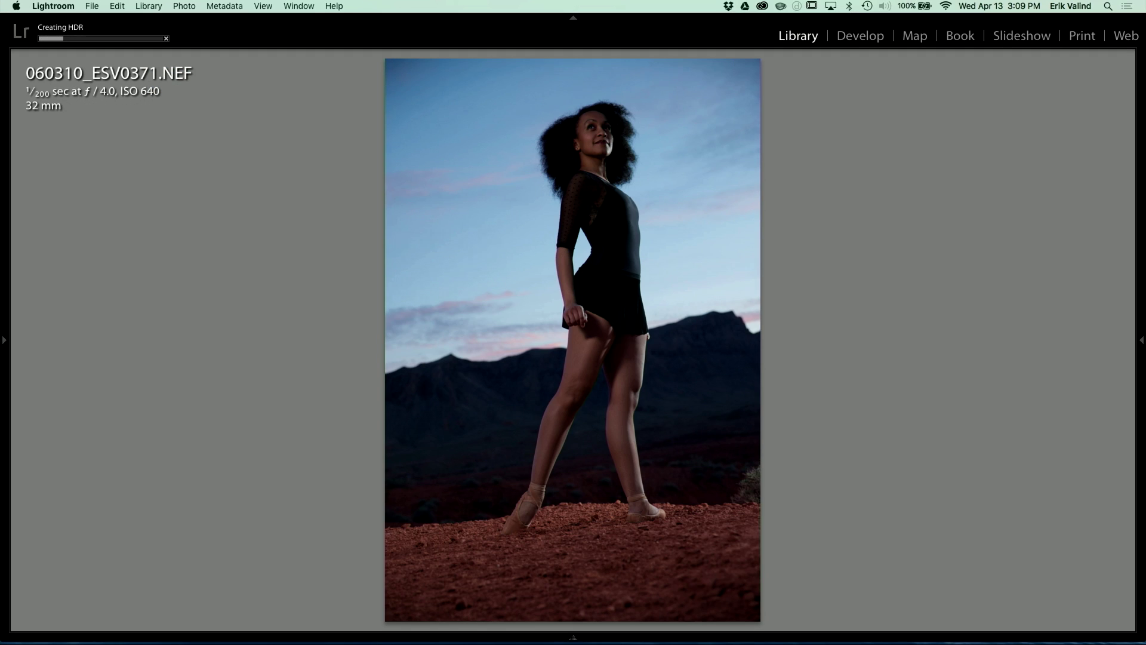
key(g)
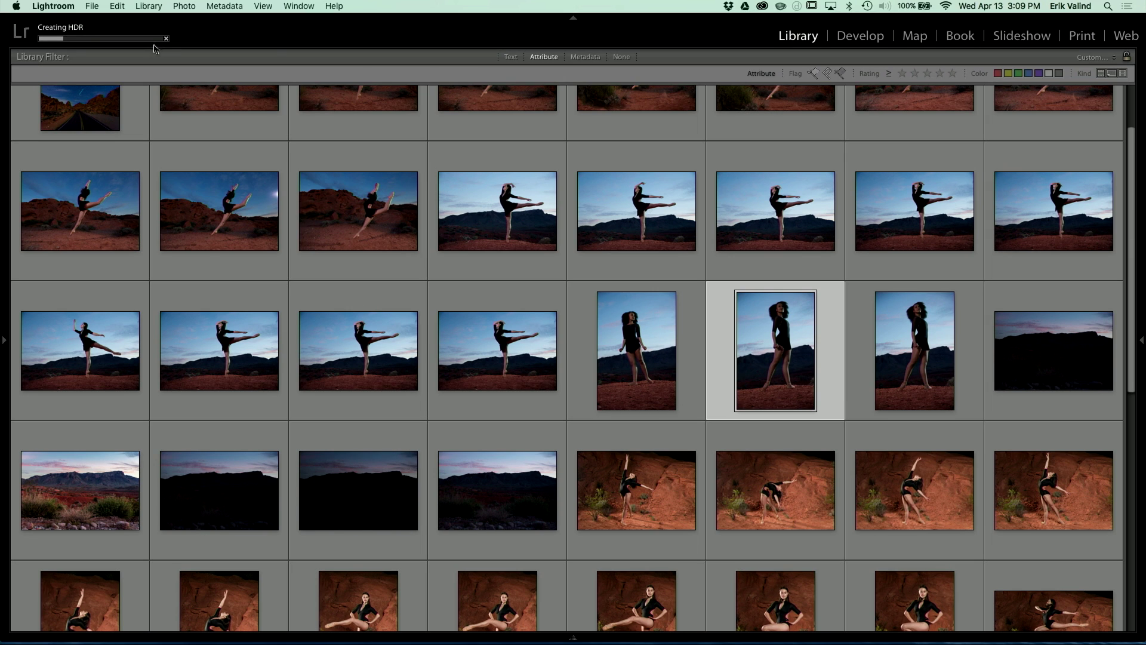
click(157, 38)
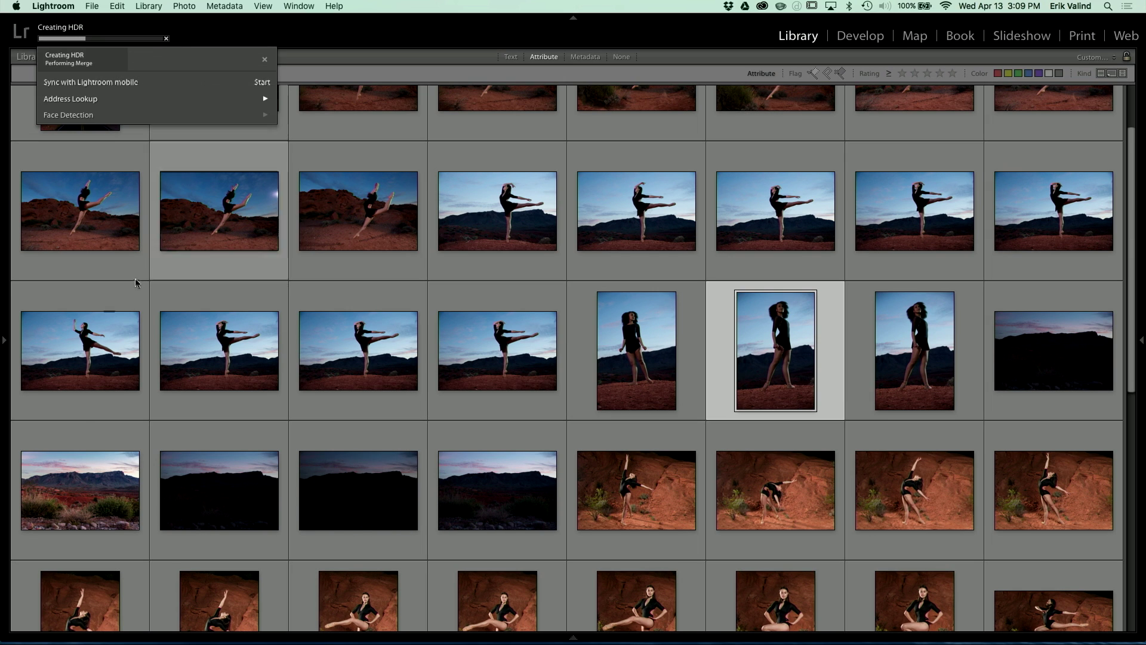
double_click(86, 475)
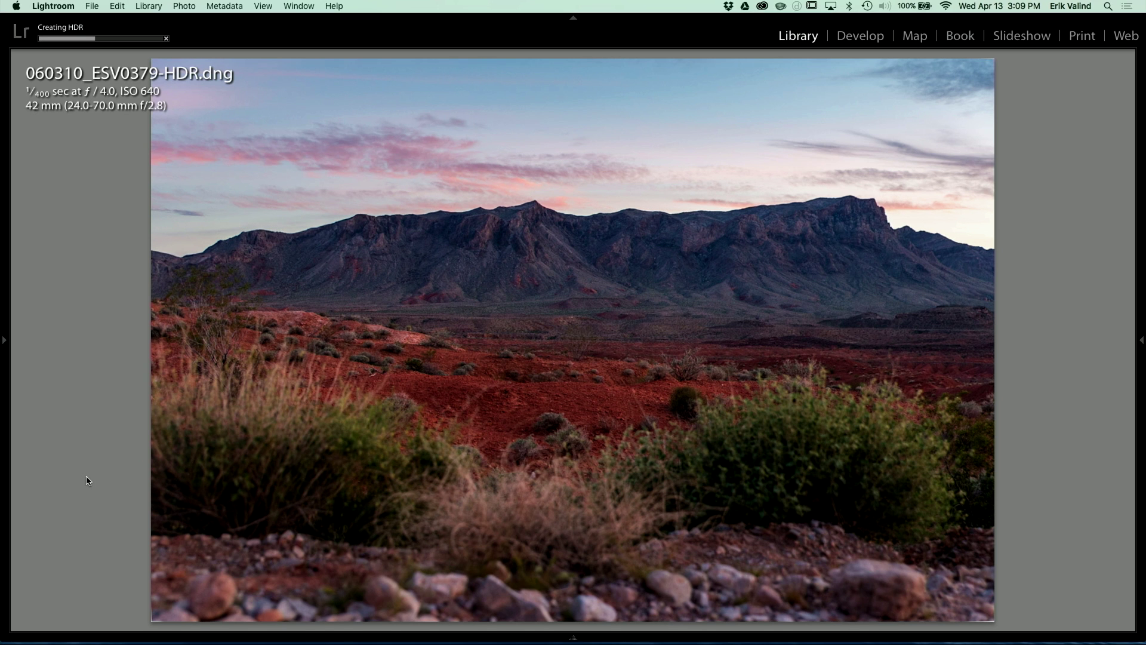